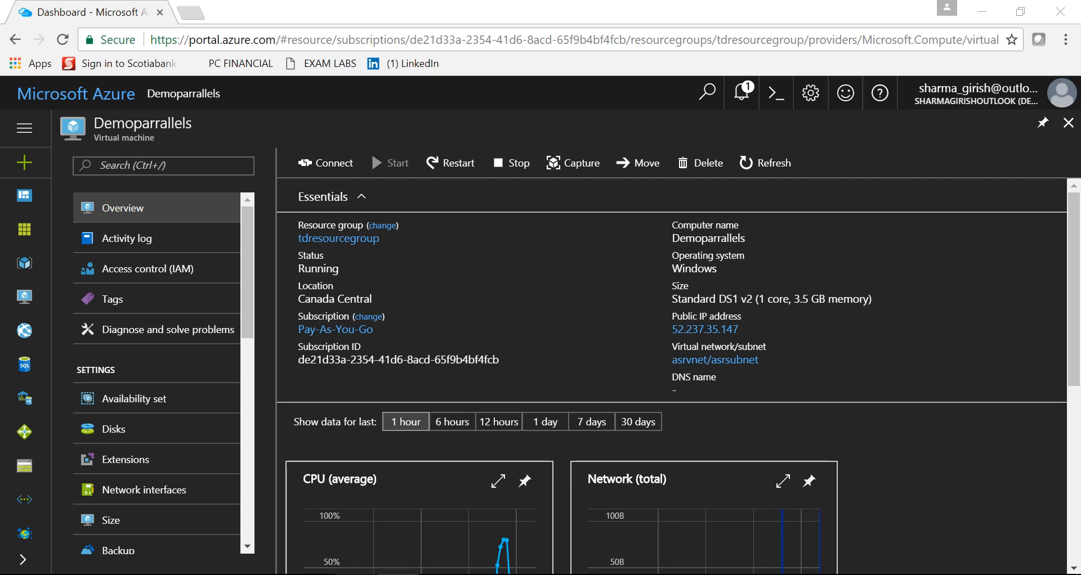
# Switch to the remote desktop session and bring up the Parallels Remote Application Server Console
pyautogui.moveTo(359, 574)
pyautogui.click(348, 538)
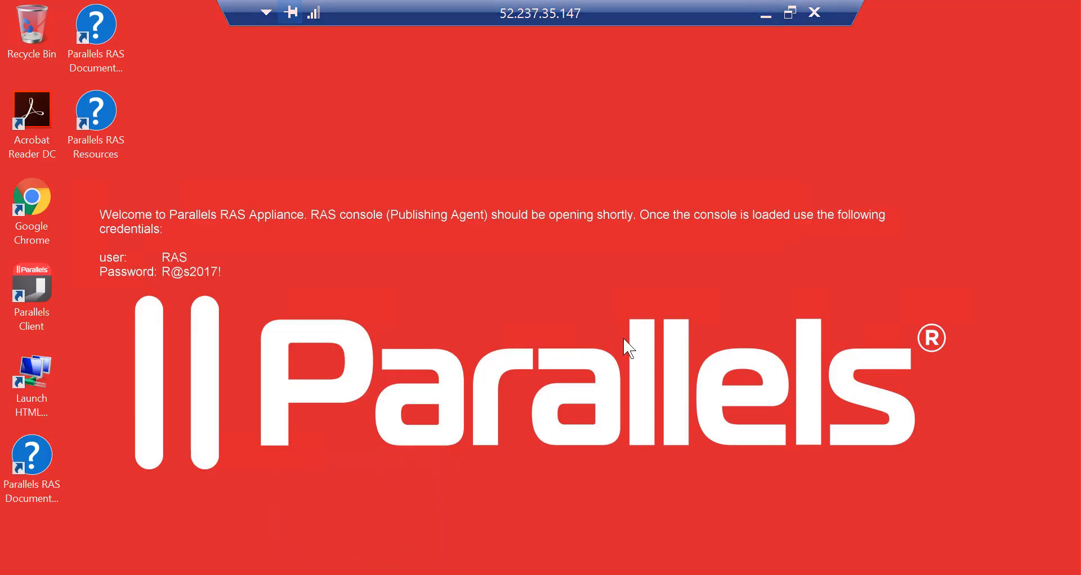
pyautogui.moveTo(260, 571)
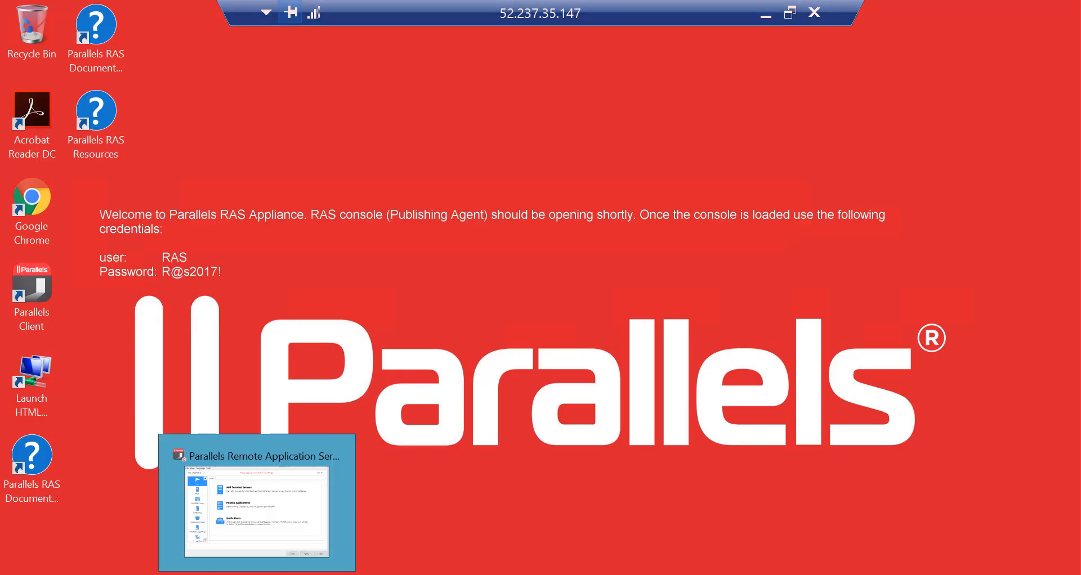
pyautogui.click(257, 507)
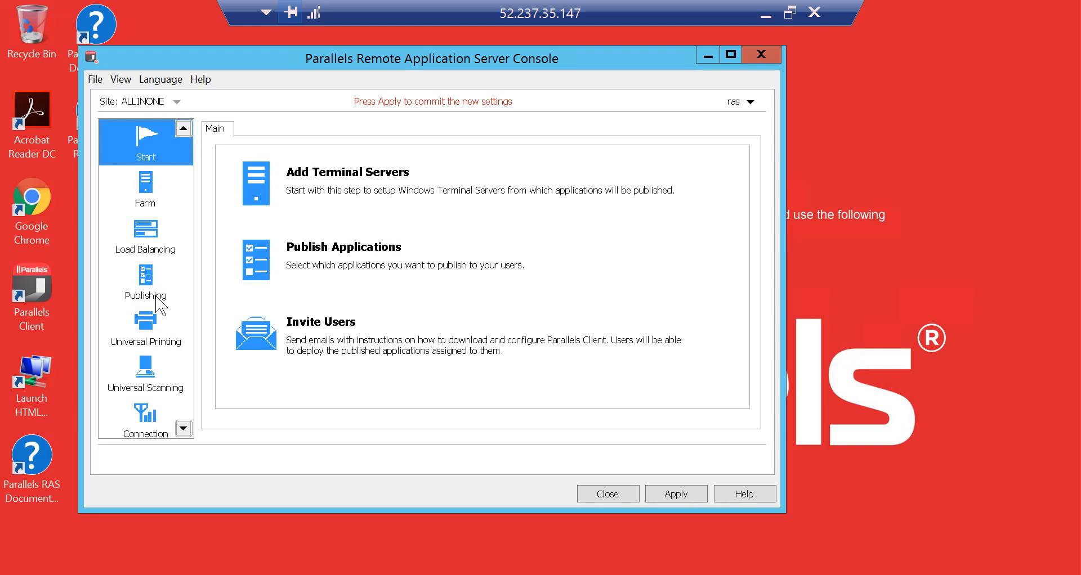
# Open the Universal Printing settings and review its Fonts Management, Universal Printing and Printer Drivers tabs
pyautogui.click(147, 345)
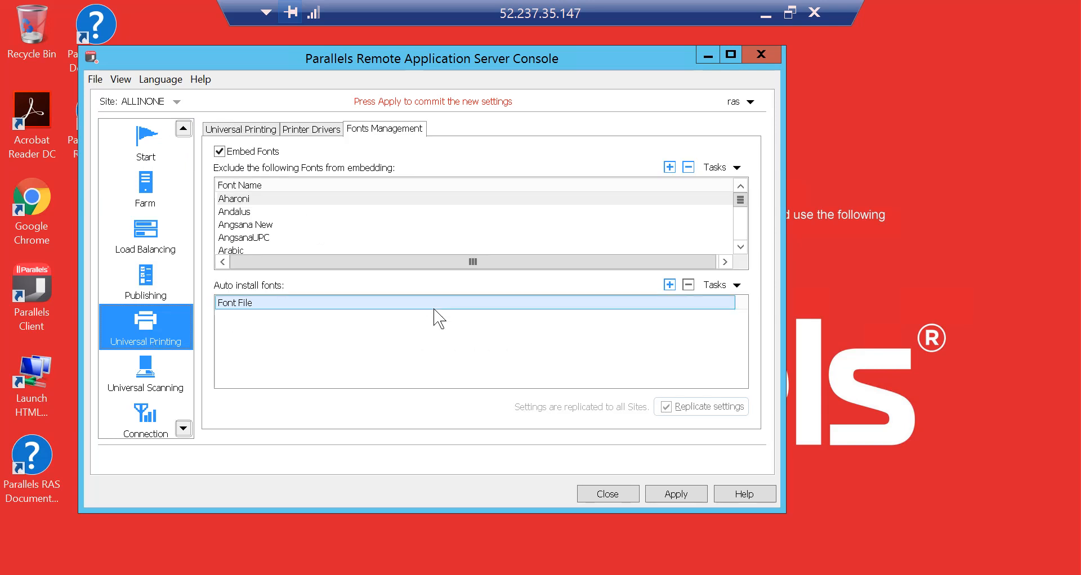
pyautogui.click(258, 133)
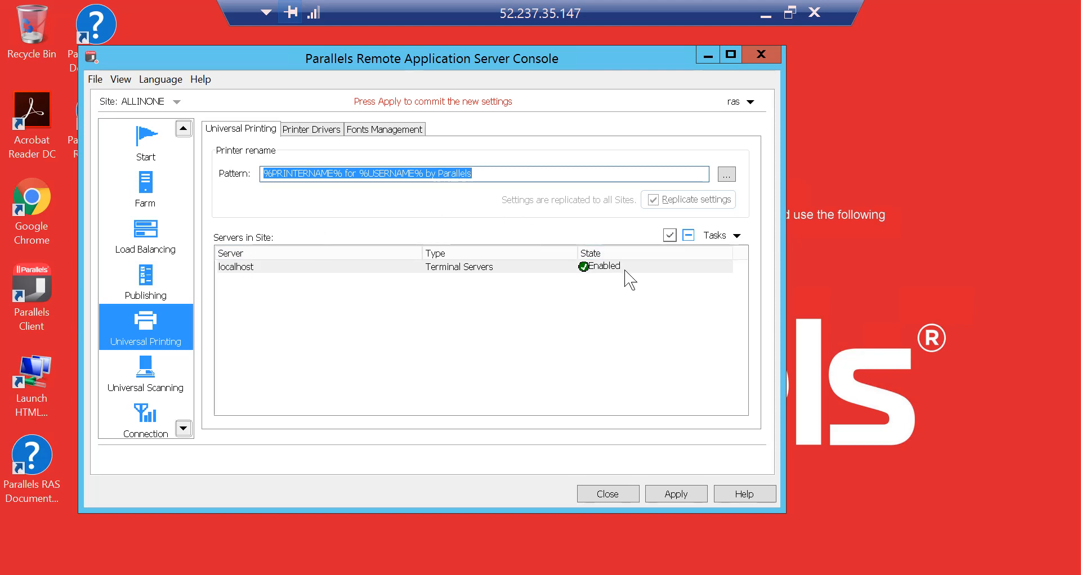
pyautogui.click(318, 136)
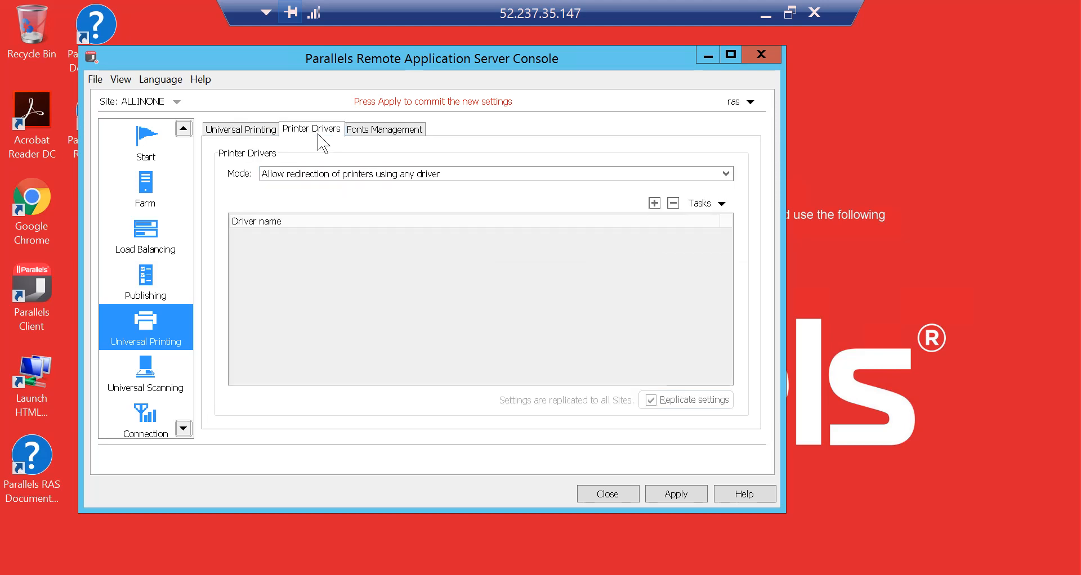
# Set the printer driver mode to Allow redirection of printers using any driver, returning to Fonts Management
pyautogui.click(728, 176)
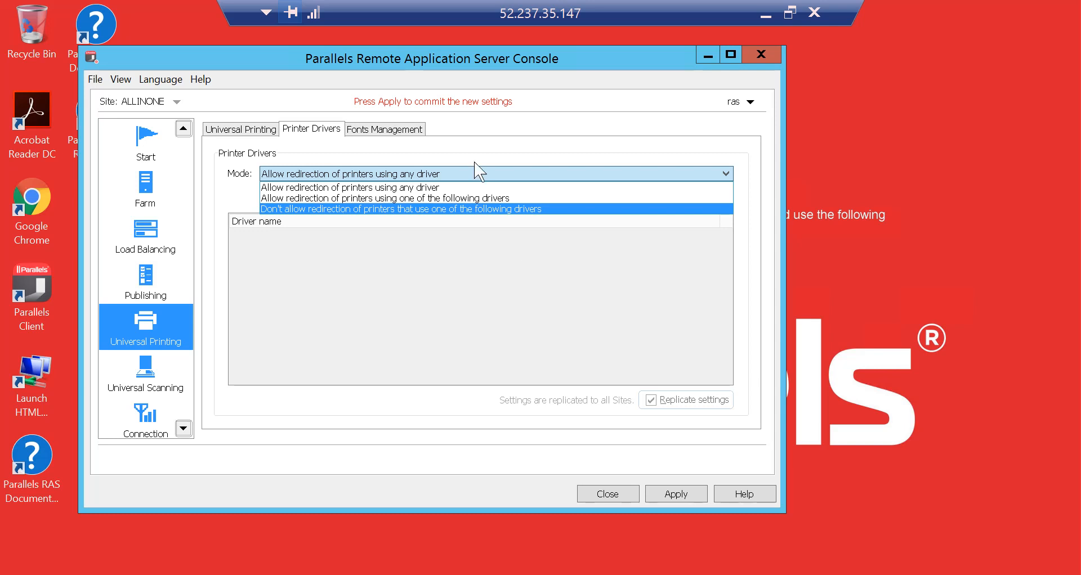
pyautogui.click(465, 181)
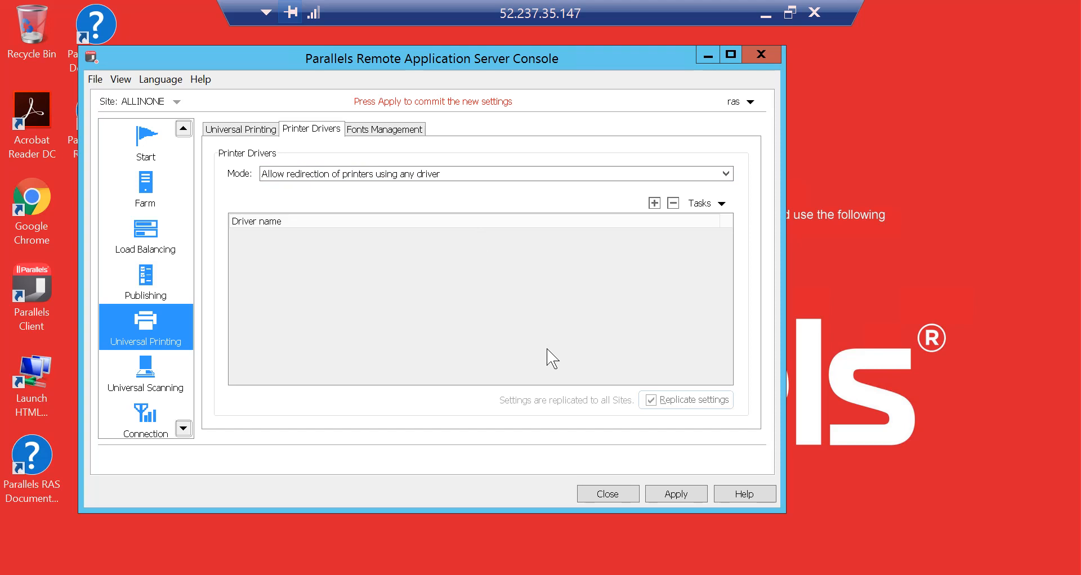
pyautogui.click(385, 145)
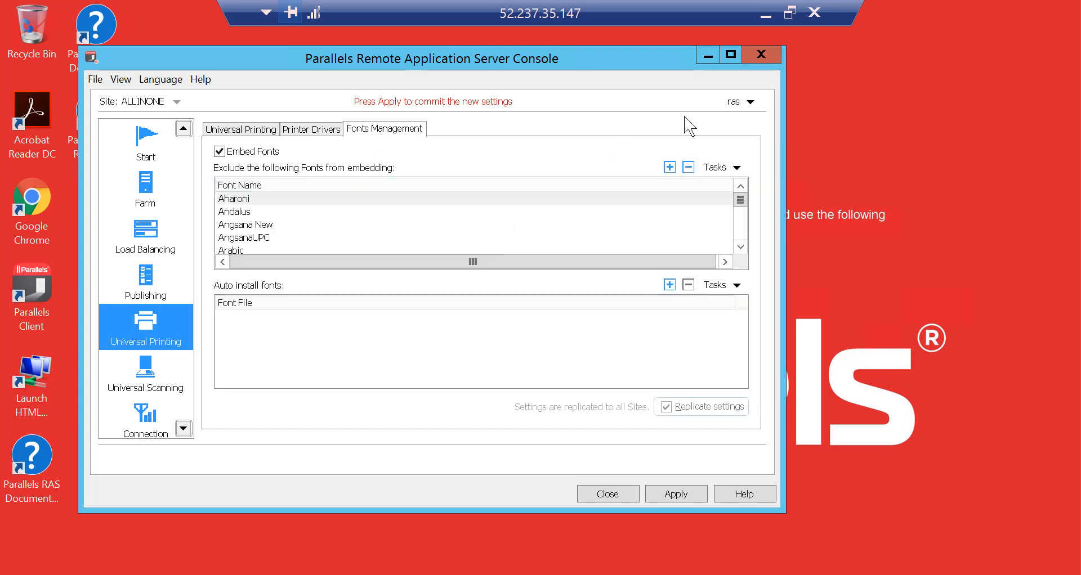
# Minimize the console and the remote desktop session to return to the Azure portal
pyautogui.click(708, 56)
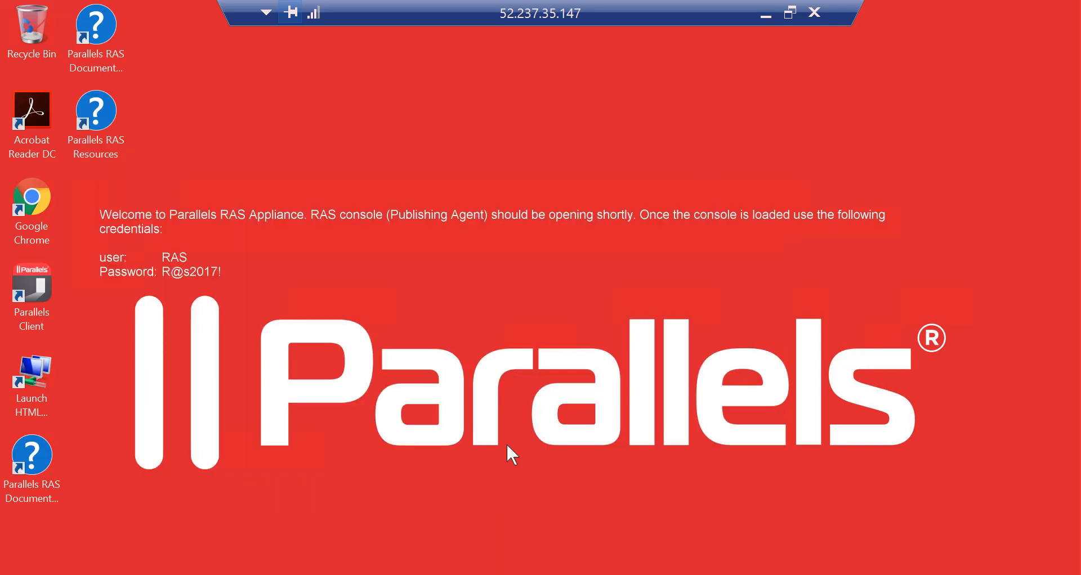
pyautogui.click(764, 19)
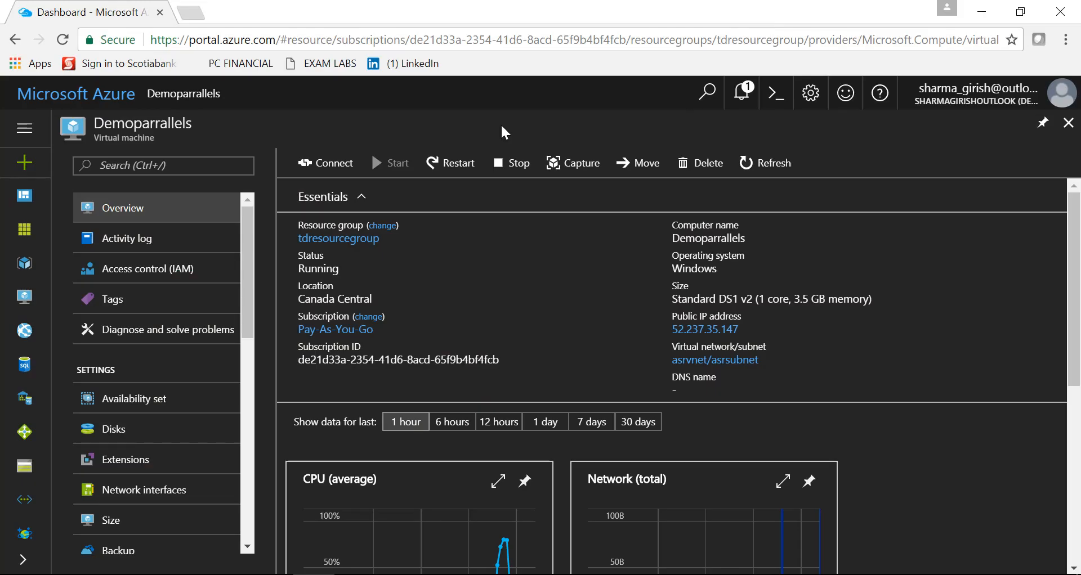
pyautogui.click(1034, 333)
pyautogui.click(189, 14)
pyautogui.write('htt')
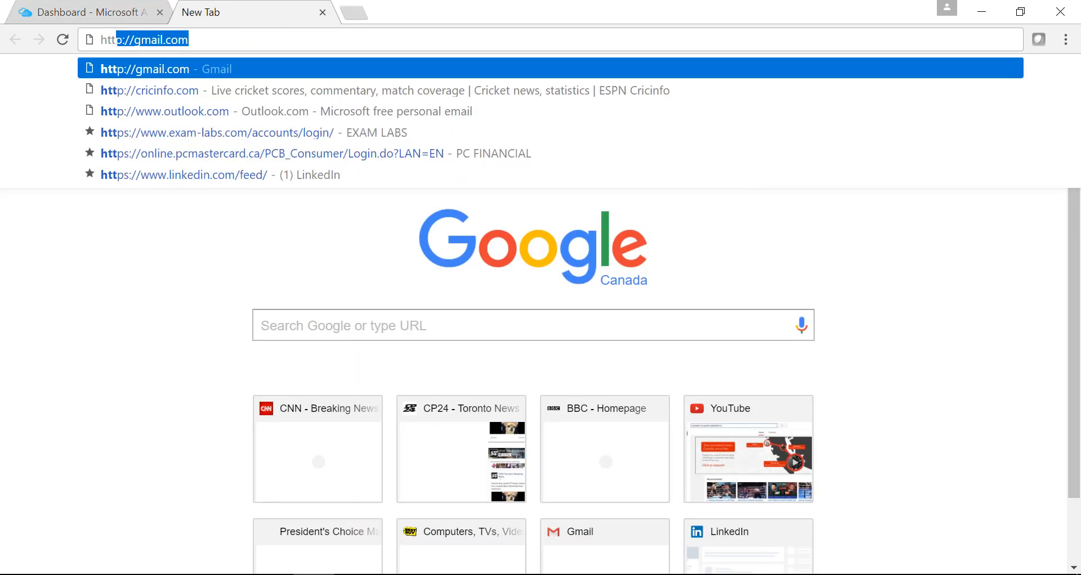
pyautogui.write('ps')
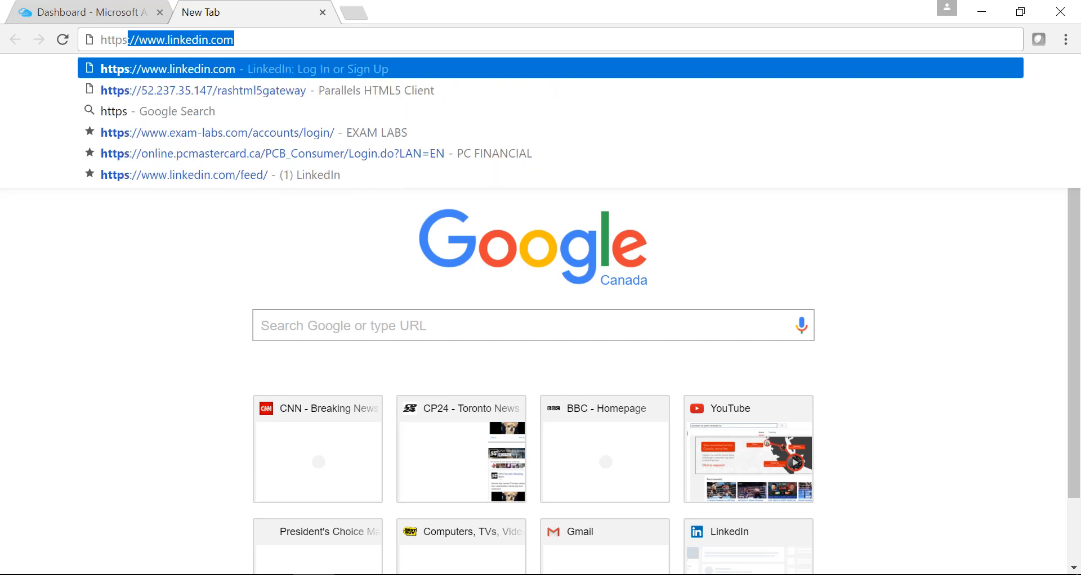
pyautogui.write(':')
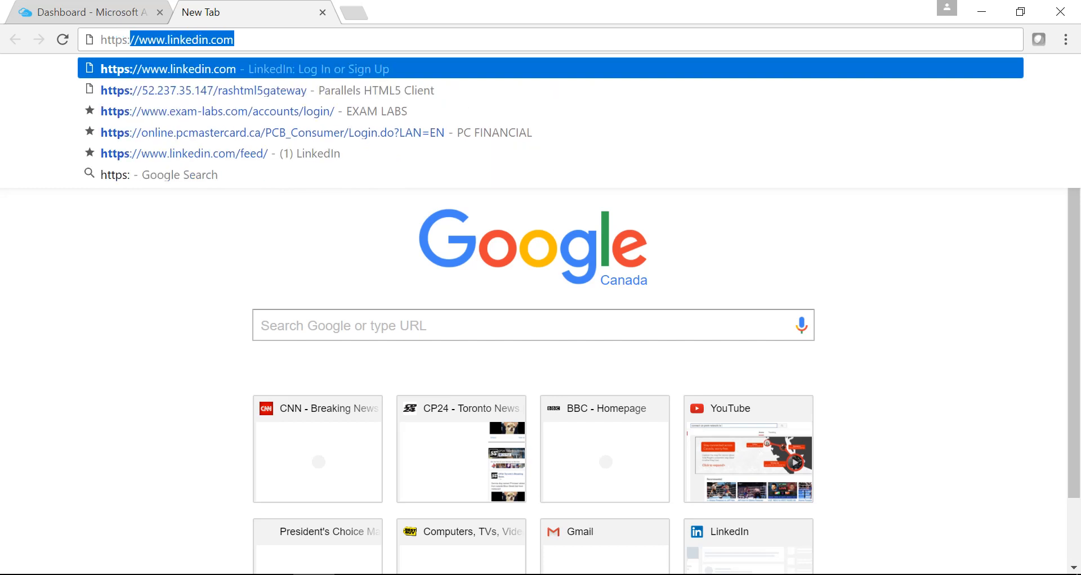
pyautogui.click(126, 90)
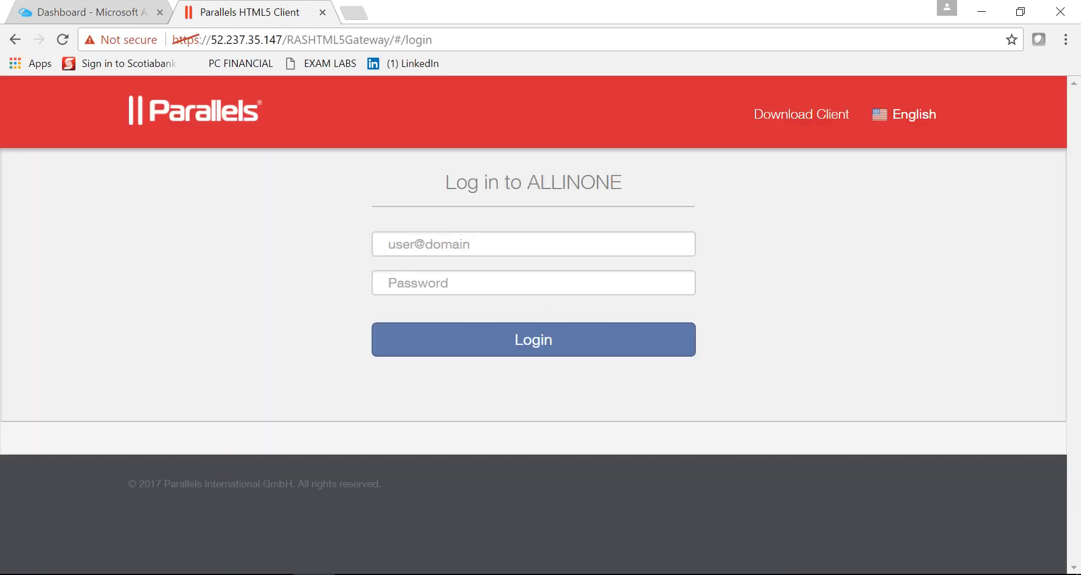
# Log in to the HTML5 gateway with user ras and the account password
pyautogui.write('ras')
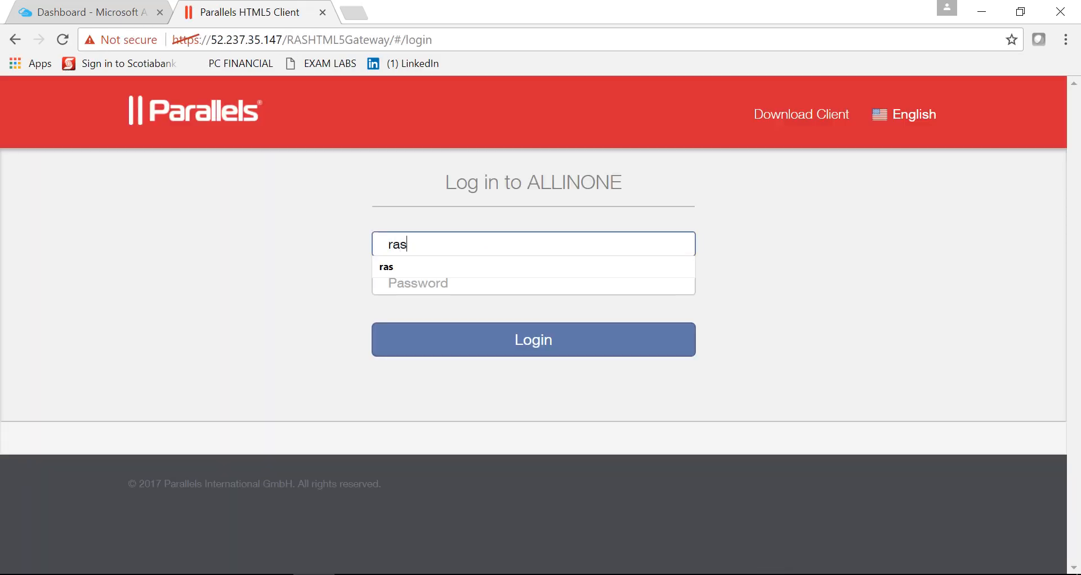
pyautogui.click(533, 283)
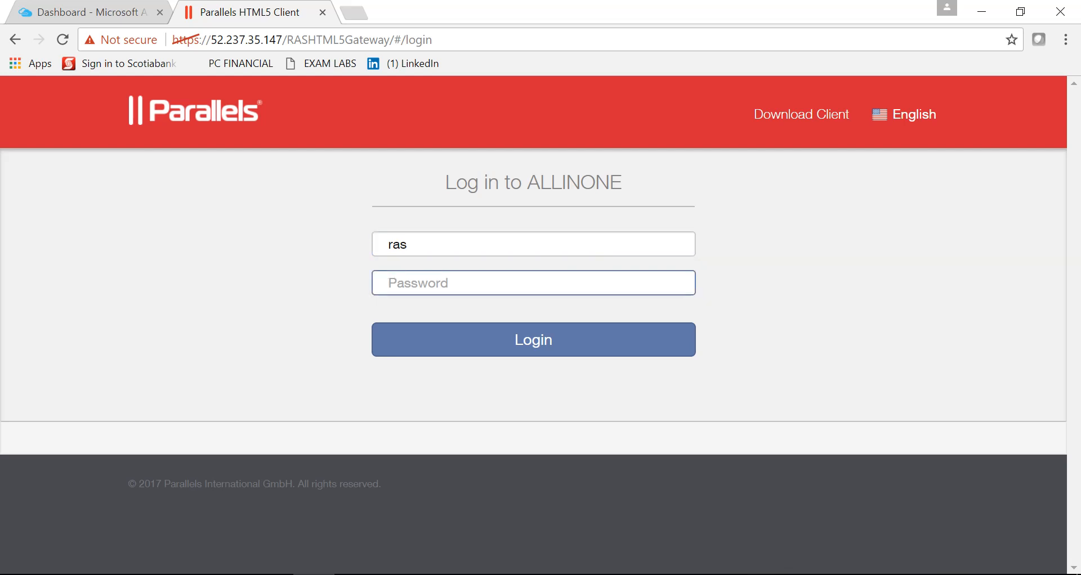
pyautogui.write('•••')
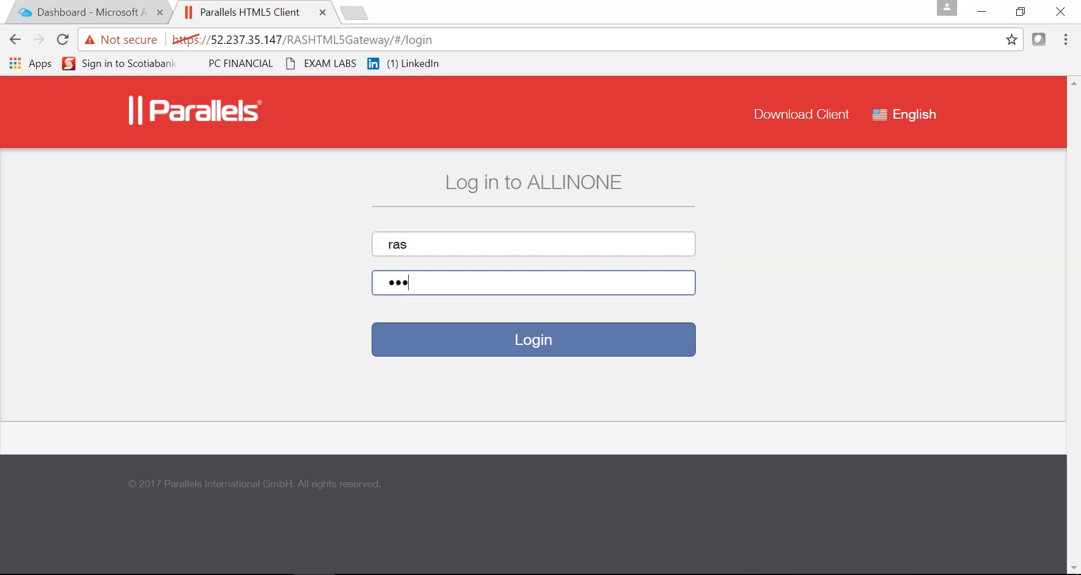
pyautogui.write('•••••')
pyautogui.click(457, 354)
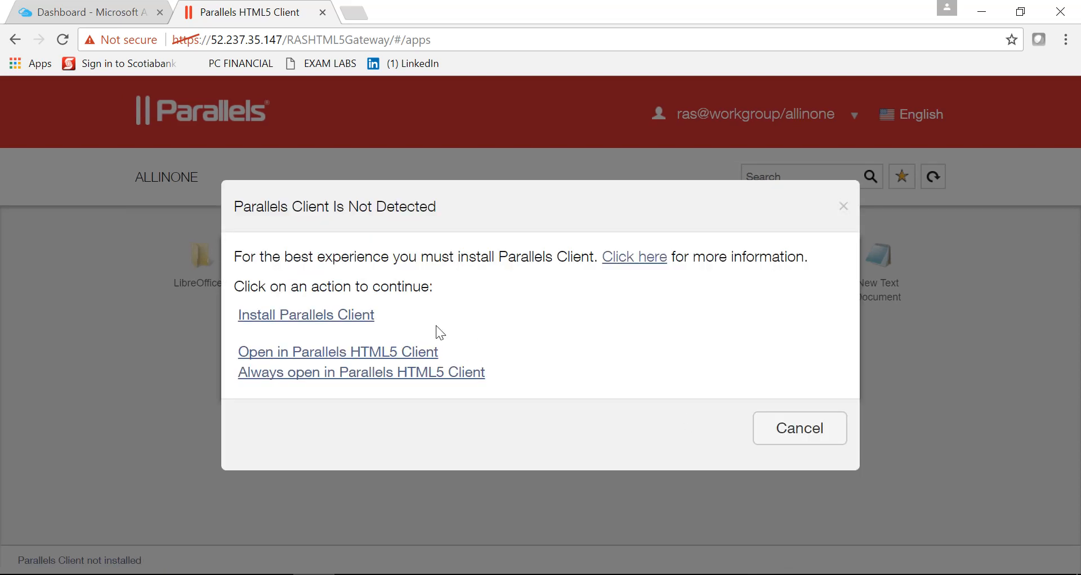
# Open the apps in the Parallels HTML5 Client, enter Accessories, and close the open Notepad and WordPad windows without saving
pyautogui.click(401, 351)
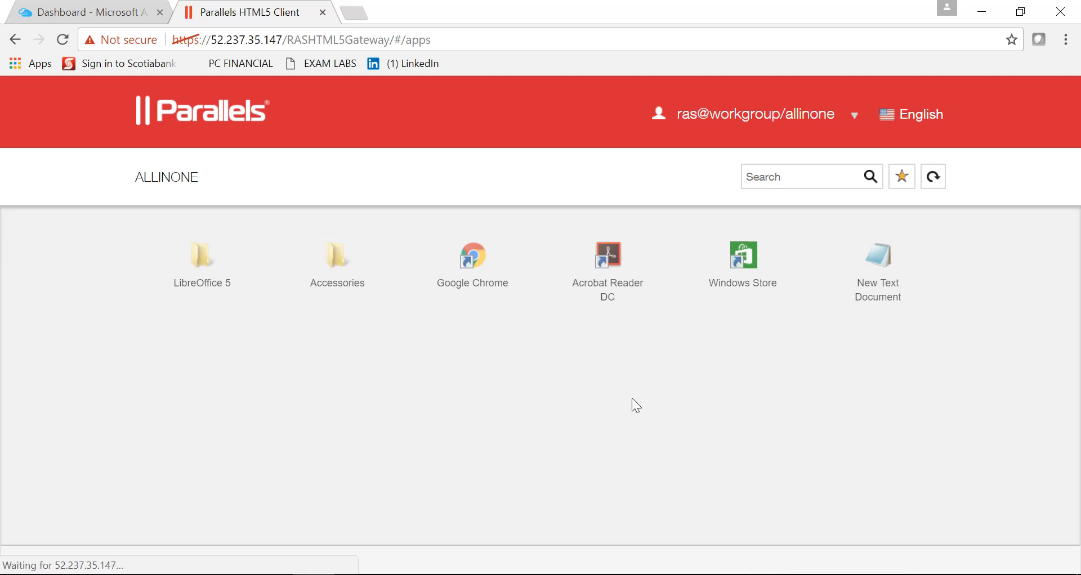
pyautogui.click(346, 287)
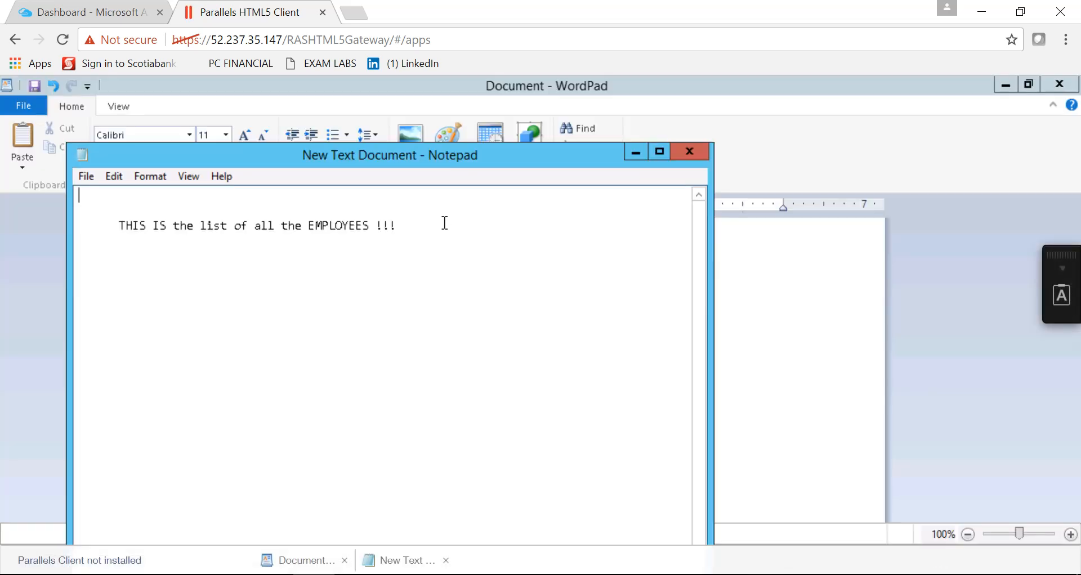
pyautogui.click(688, 162)
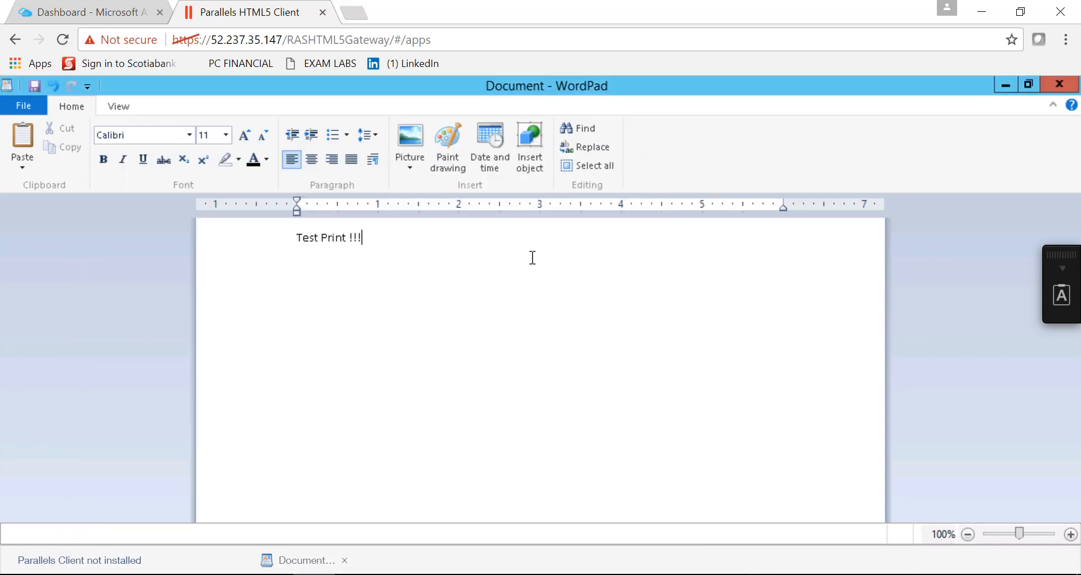
pyautogui.click(1064, 86)
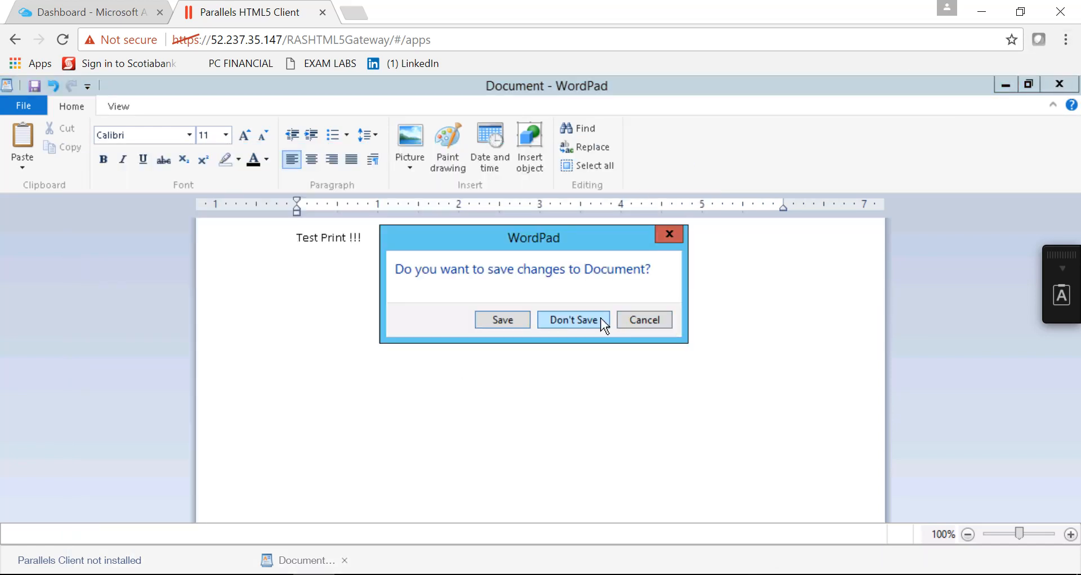
pyautogui.click(602, 320)
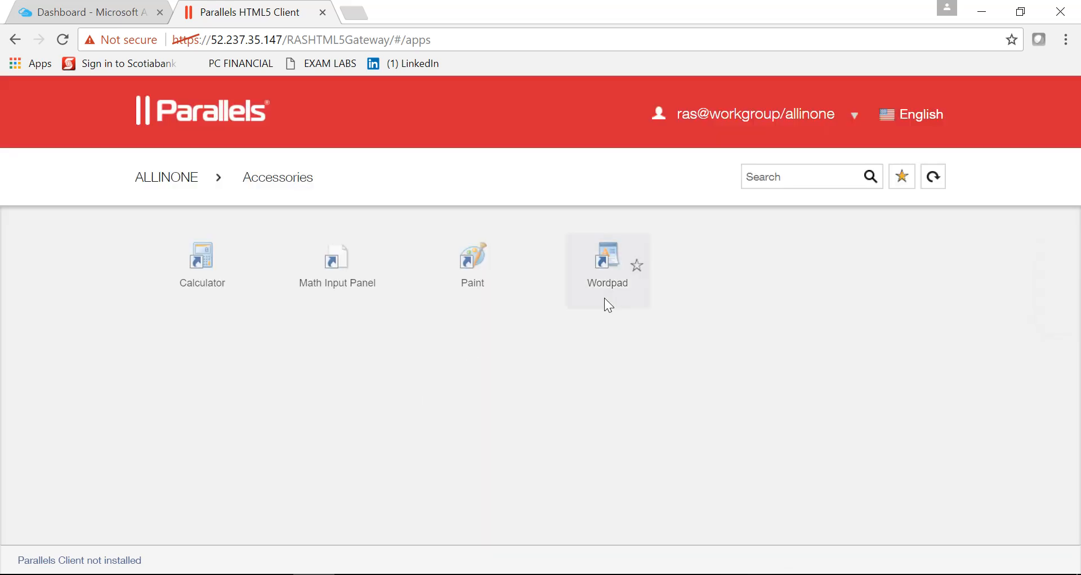
# Launch WordPad and write the text "This is a Test Print !!!"
pyautogui.click(620, 271)
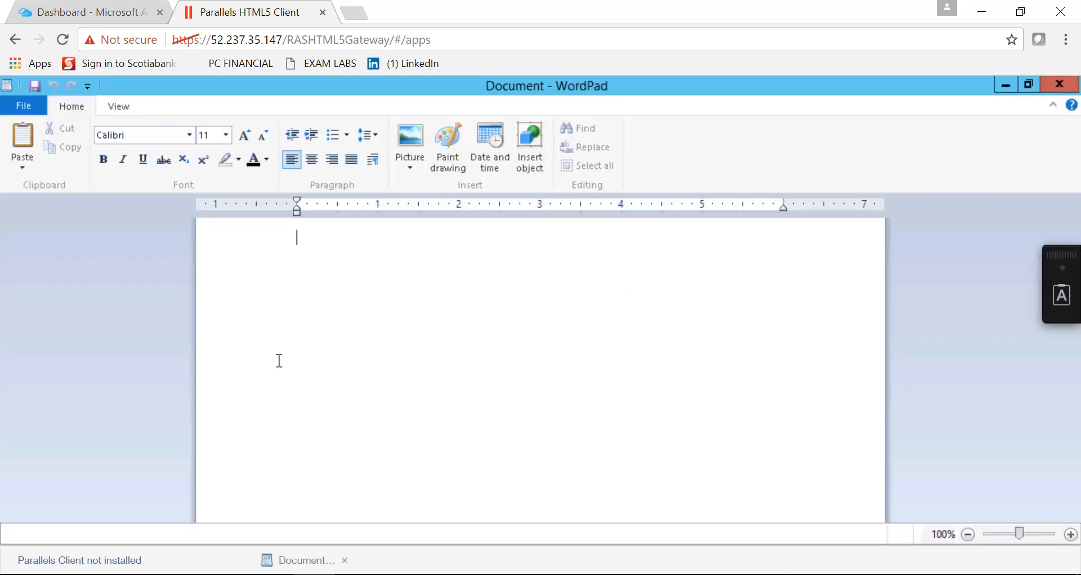
pyautogui.write('This I')
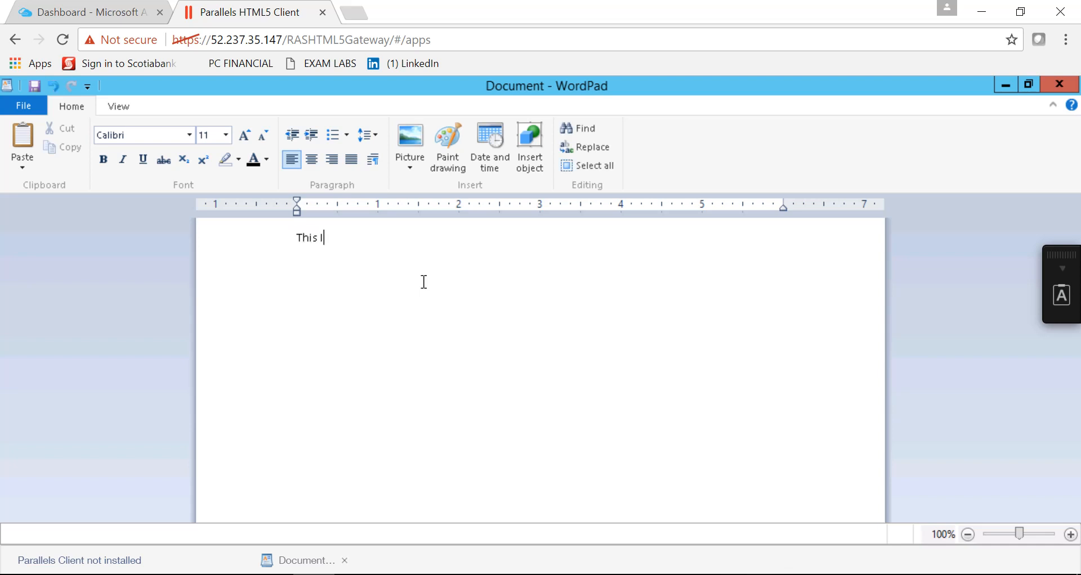
pyautogui.press('BackSpace')
pyautogui.write('is A')
pyautogui.press('BackSpace')
pyautogui.write('a Test Print !!!')
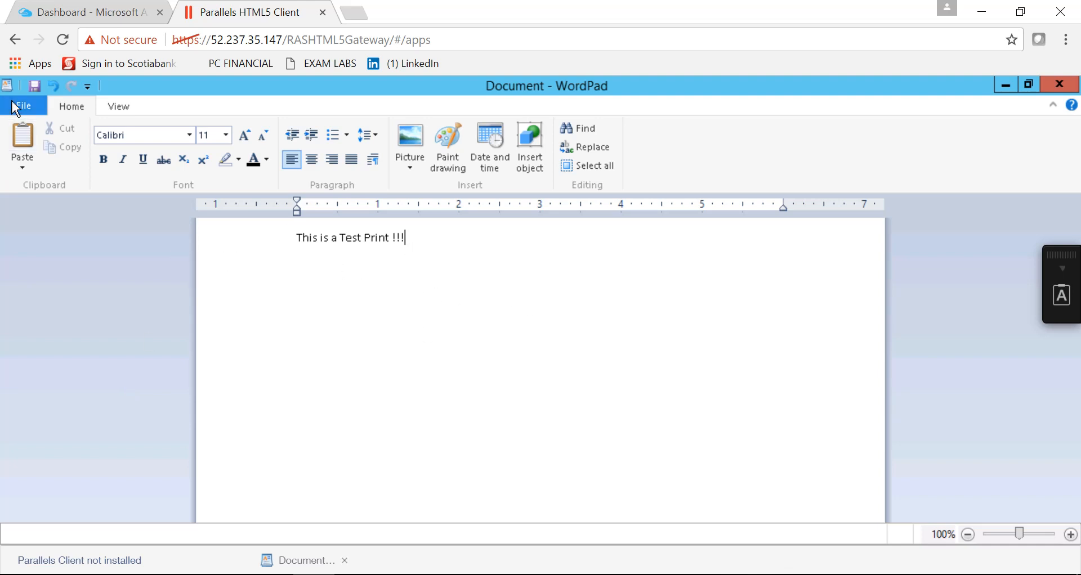
# Print the document to the 2X Universal Printer for Ras by Parallels
pyautogui.click(22, 112)
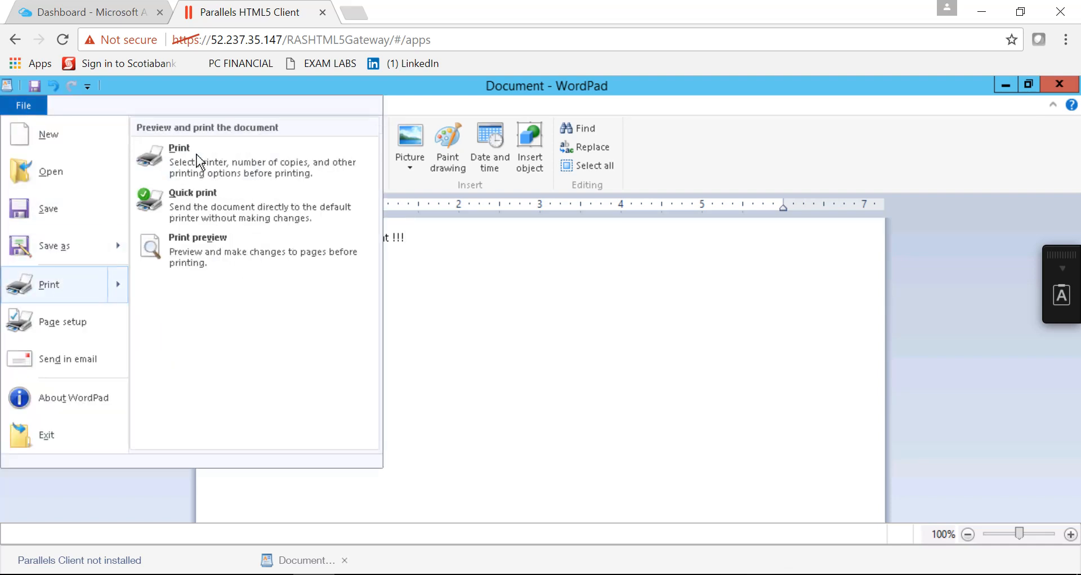
pyautogui.click(220, 167)
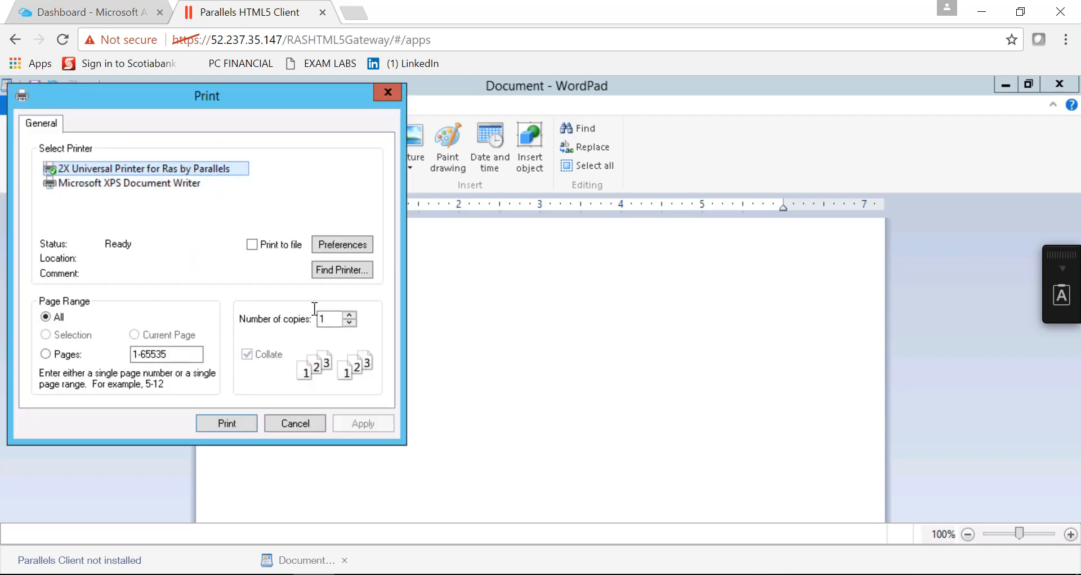
pyautogui.click(227, 425)
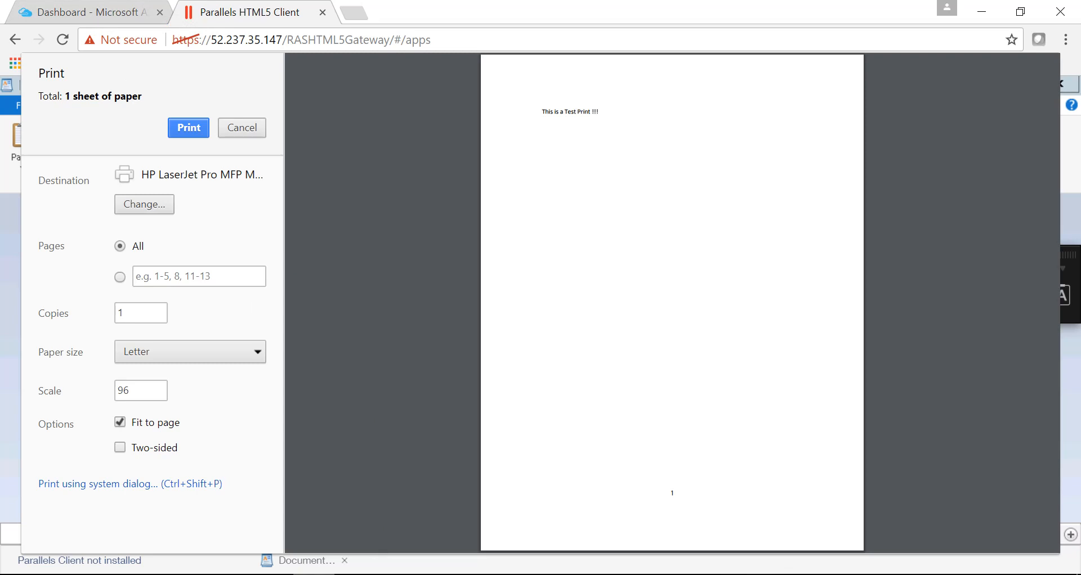
# Switch to the remote console, view the Universal Scanning settings, and minimize the remote session
pyautogui.moveTo(314, 573)
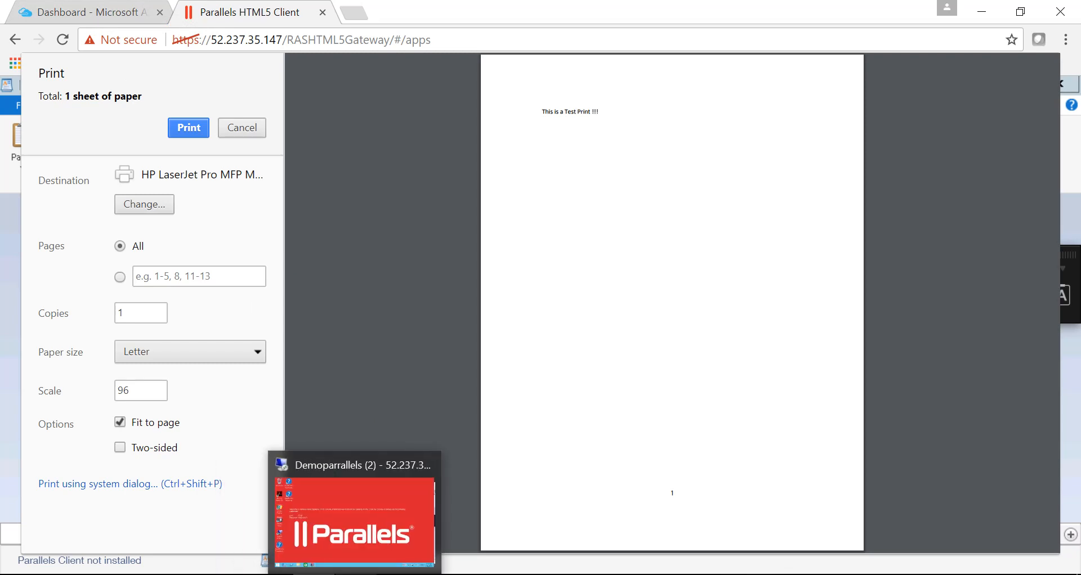
pyautogui.click(352, 519)
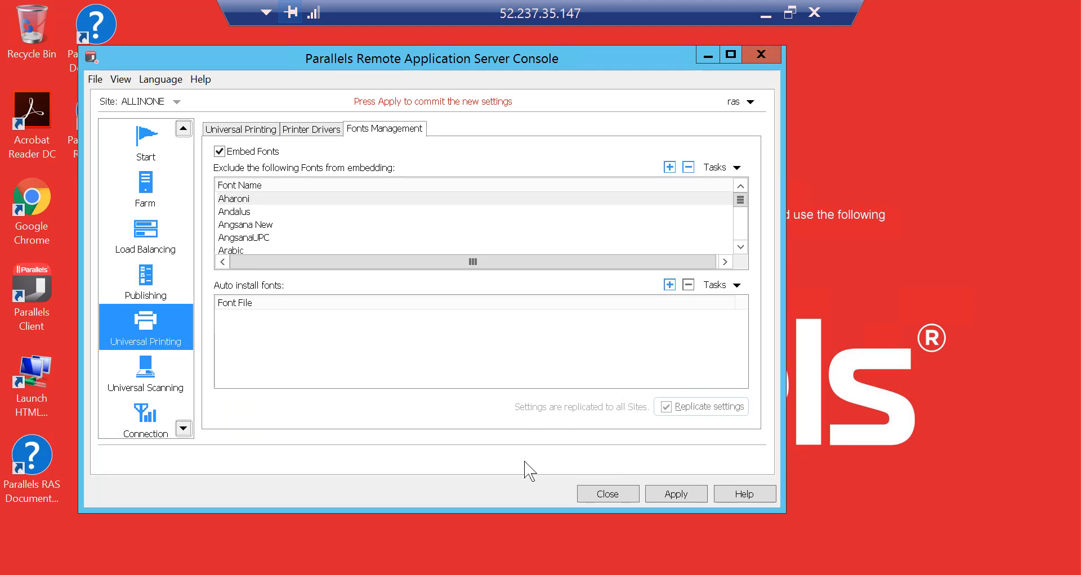
pyautogui.click(156, 365)
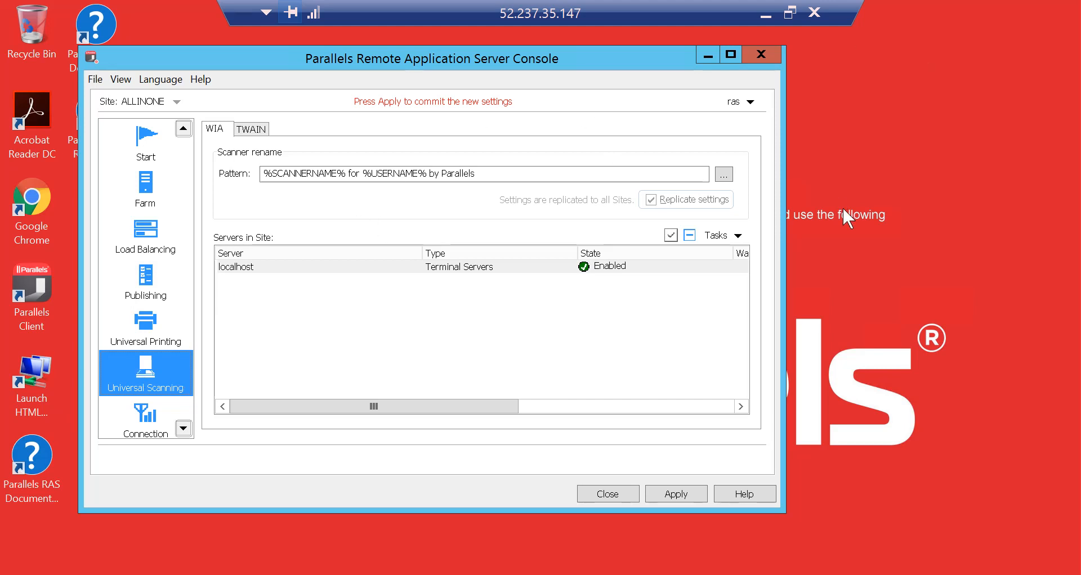
pyautogui.click(767, 17)
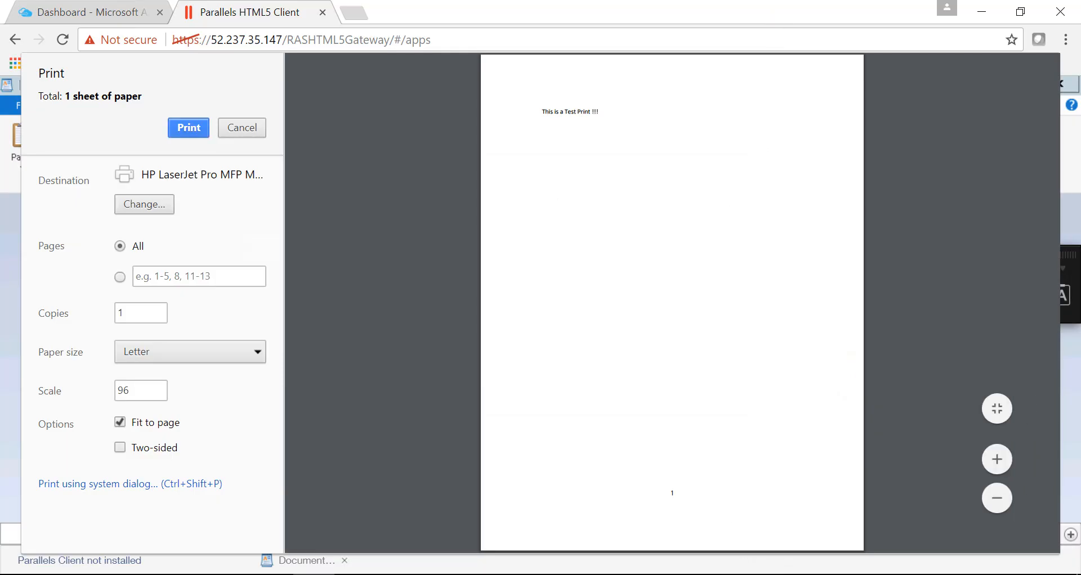